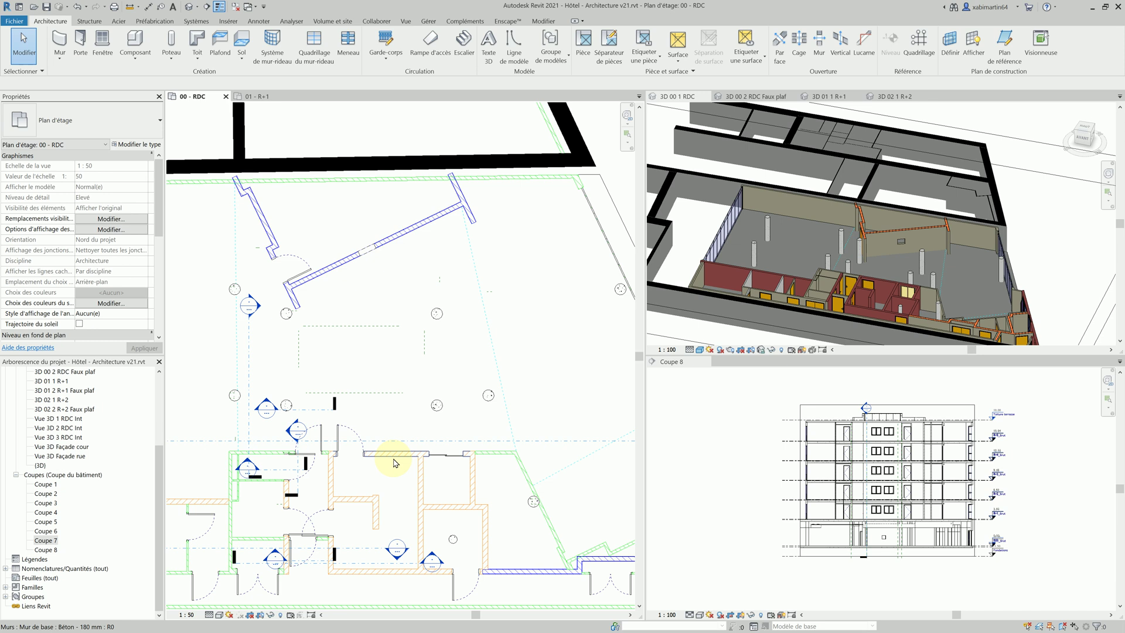
Select the 180 mm concrete wall beside the sliding closet door in the plan and review its properties
{"action": "left_click", "coordinate": [394, 462]}
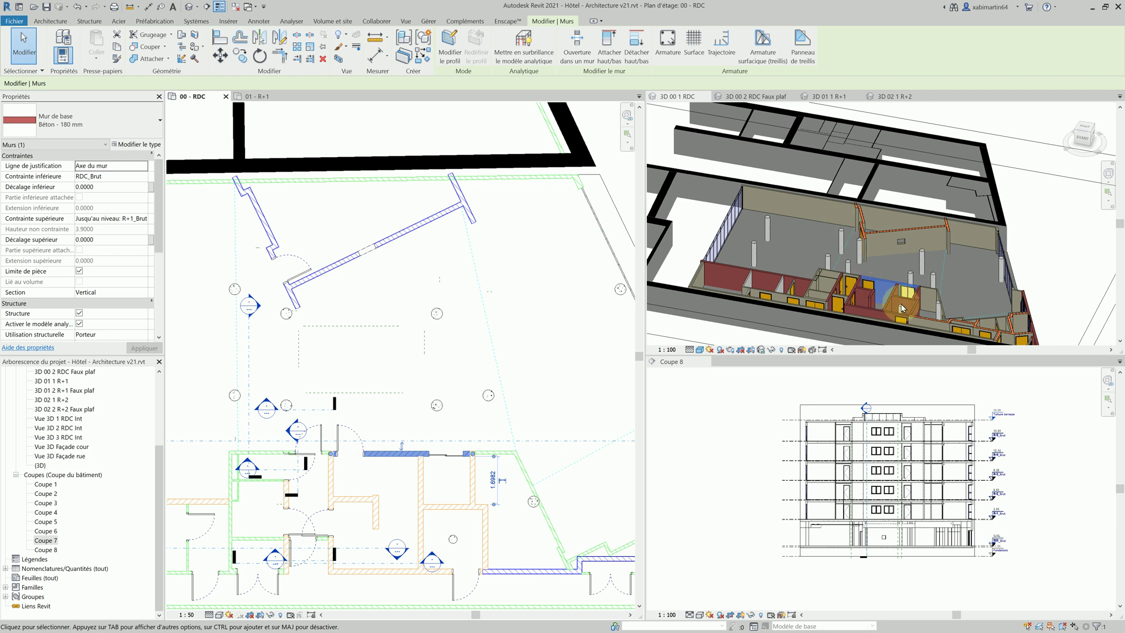
{"action": "scroll", "coordinate": [886, 286], "scroll_direction": "up", "scroll_amount": 3}
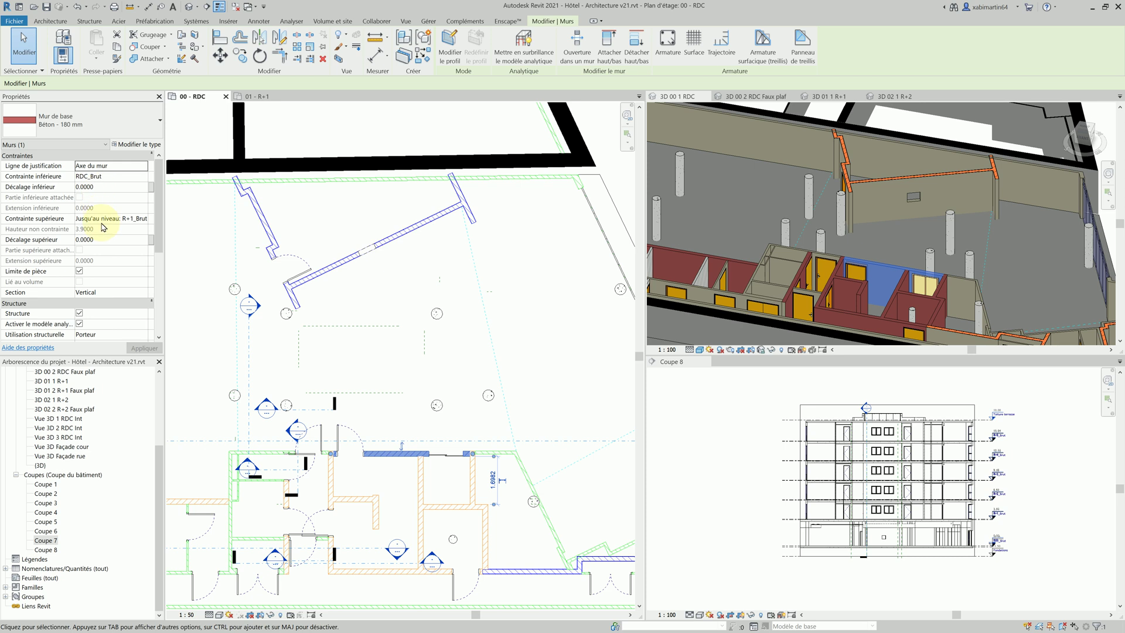
{"action": "scroll", "coordinate": [120, 298], "scroll_direction": "down", "scroll_amount": 3}
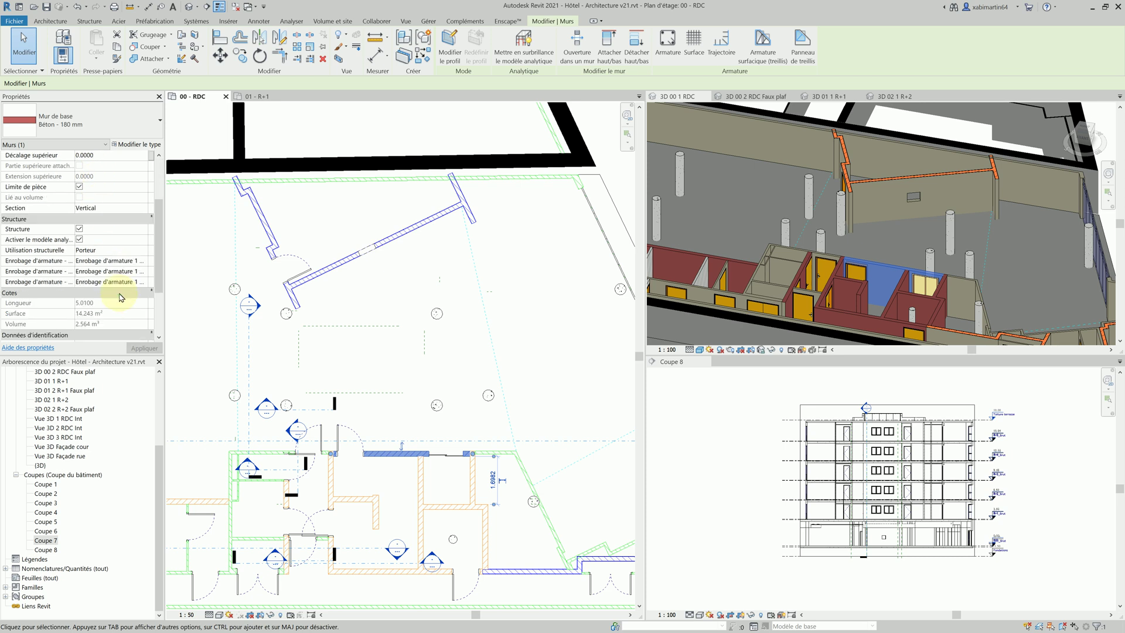
{"action": "scroll", "coordinate": [114, 305], "scroll_direction": "down", "scroll_amount": 2}
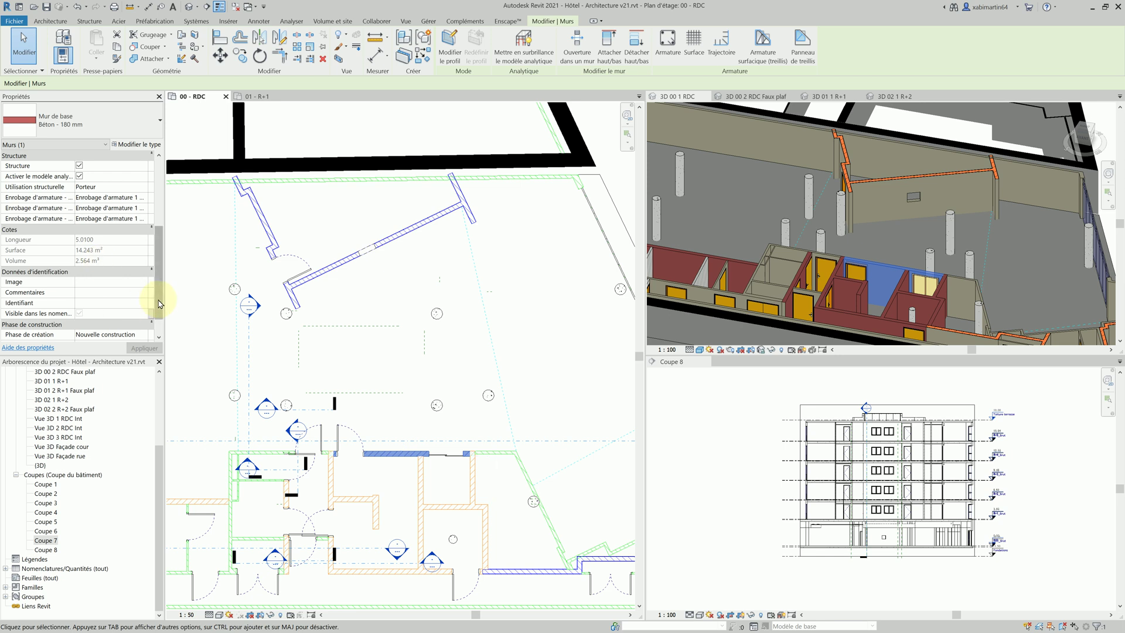
{"action": "scroll", "coordinate": [151, 305], "scroll_direction": "up", "scroll_amount": 5}
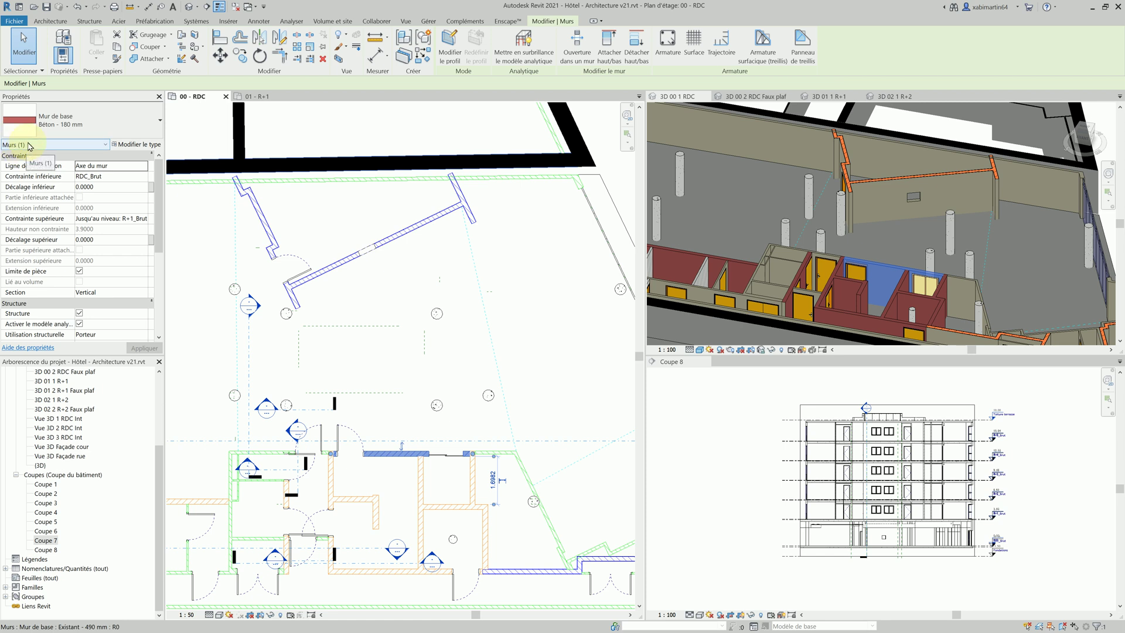
Select the short horizontal 100 mm partition in line with the concrete wall and review its properties
{"action": "left_click", "coordinate": [507, 459]}
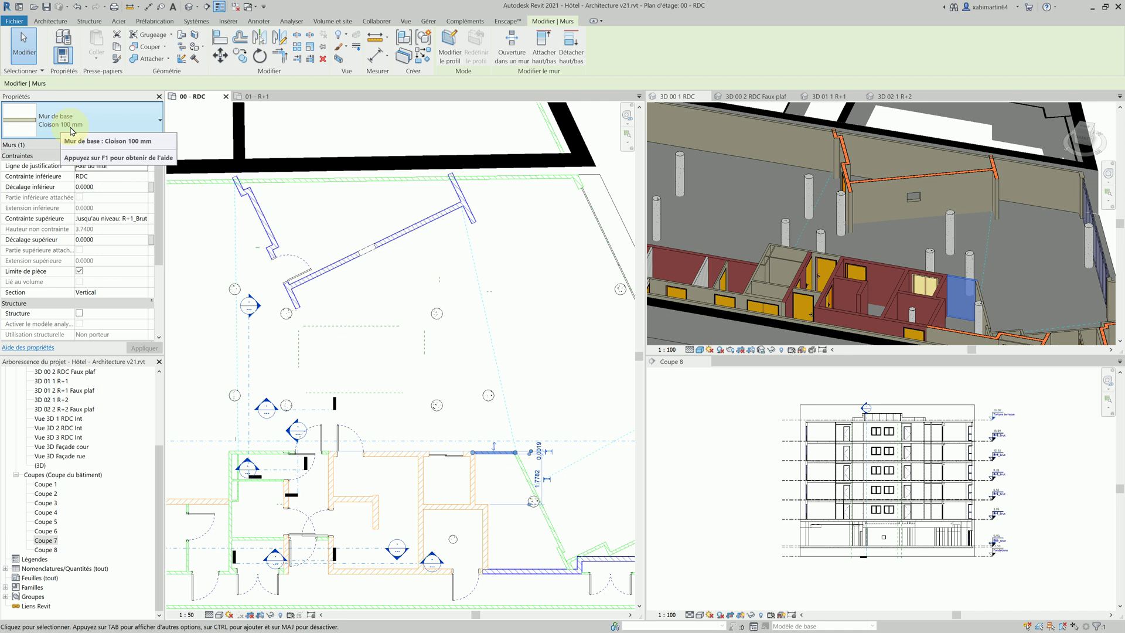
{"action": "scroll", "coordinate": [88, 226], "scroll_direction": "down", "scroll_amount": 3}
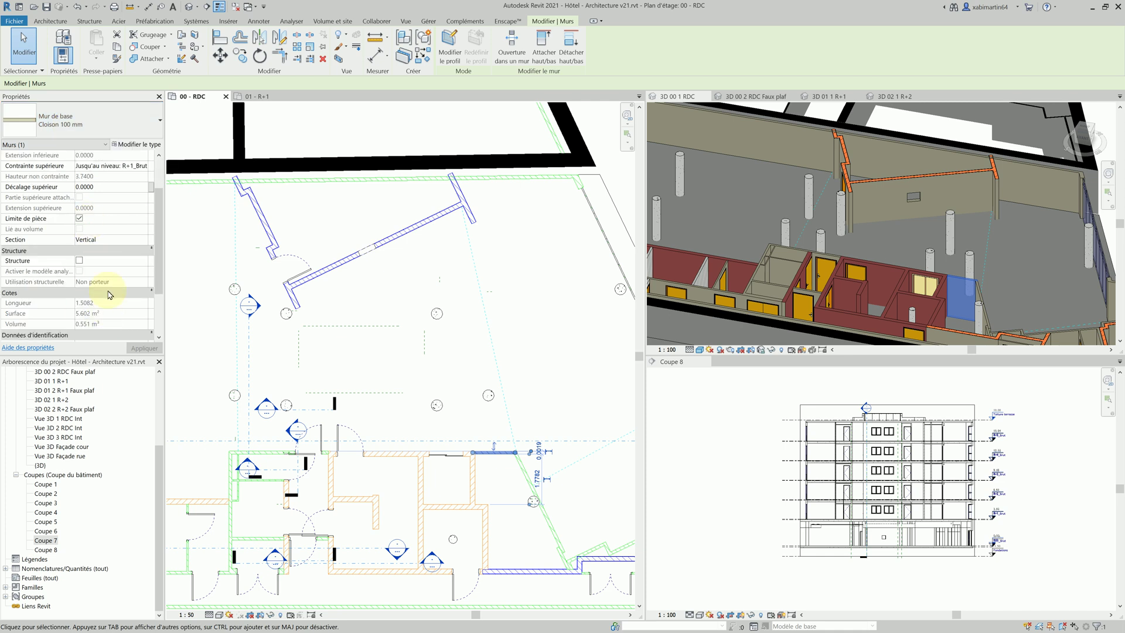
{"action": "scroll", "coordinate": [109, 299], "scroll_direction": "up", "scroll_amount": 3}
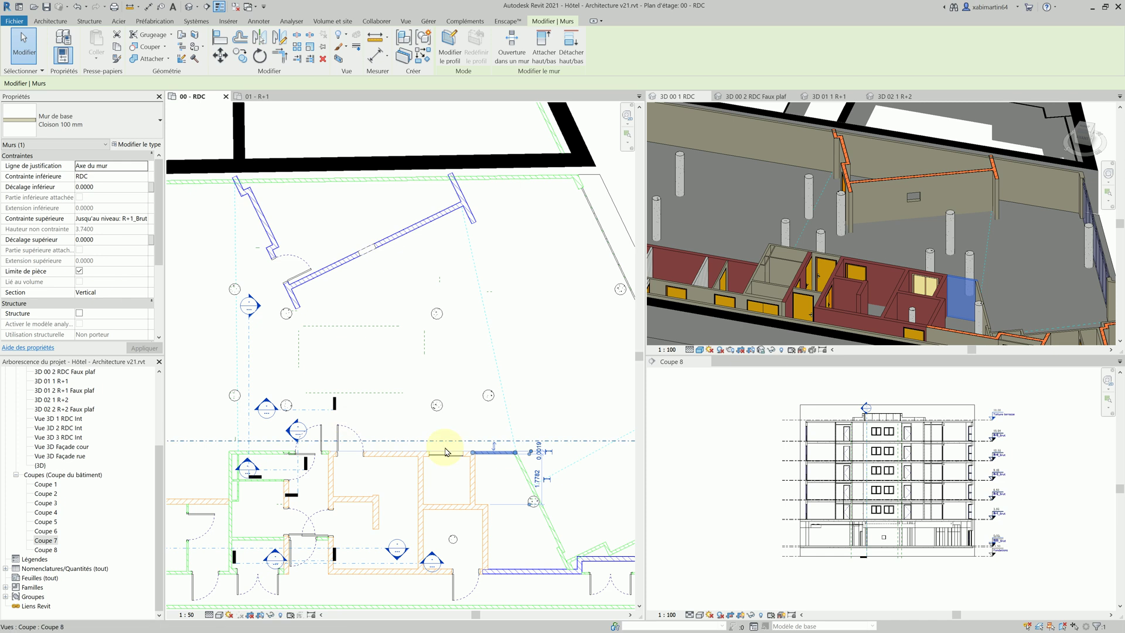
Add the 180 mm concrete wall to the partition selection and review the properties the two walls share
{"action": "left_click", "coordinate": [384, 453], "text": "ctrl"}
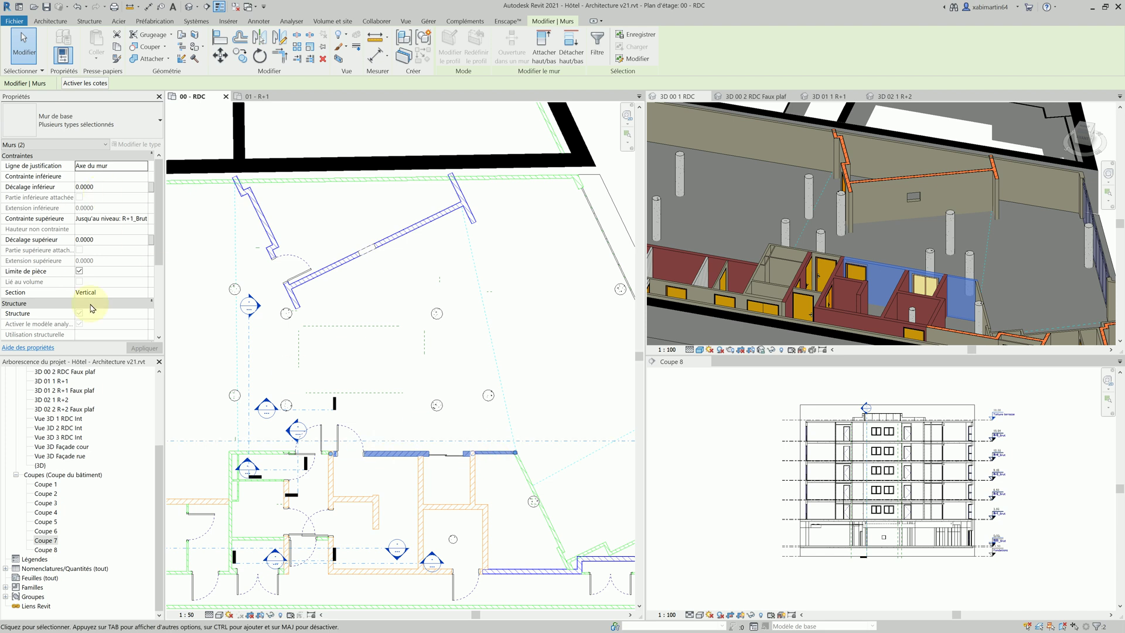
{"action": "mouse_move", "coordinate": [157, 245]}
{"action": "left_mouse_down"}
{"action": "mouse_move", "coordinate": [159, 323]}
{"action": "mouse_move", "coordinate": [156, 230]}
{"action": "left_mouse_up"}
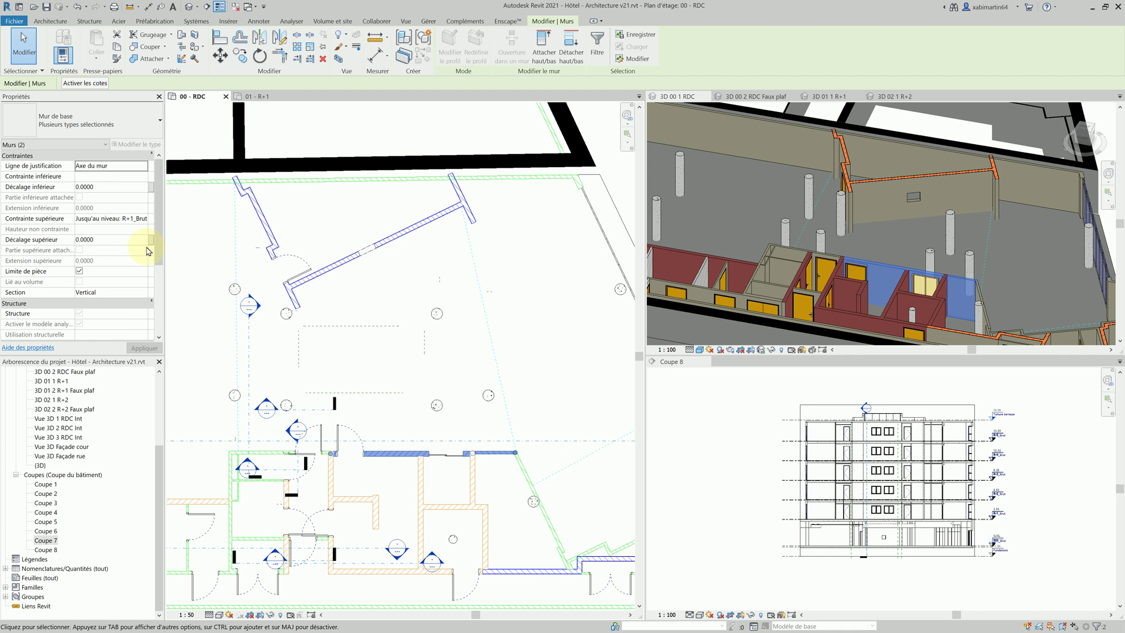
{"action": "left_click_drag", "start_coordinate": [155, 231], "coordinate": [154, 290]}
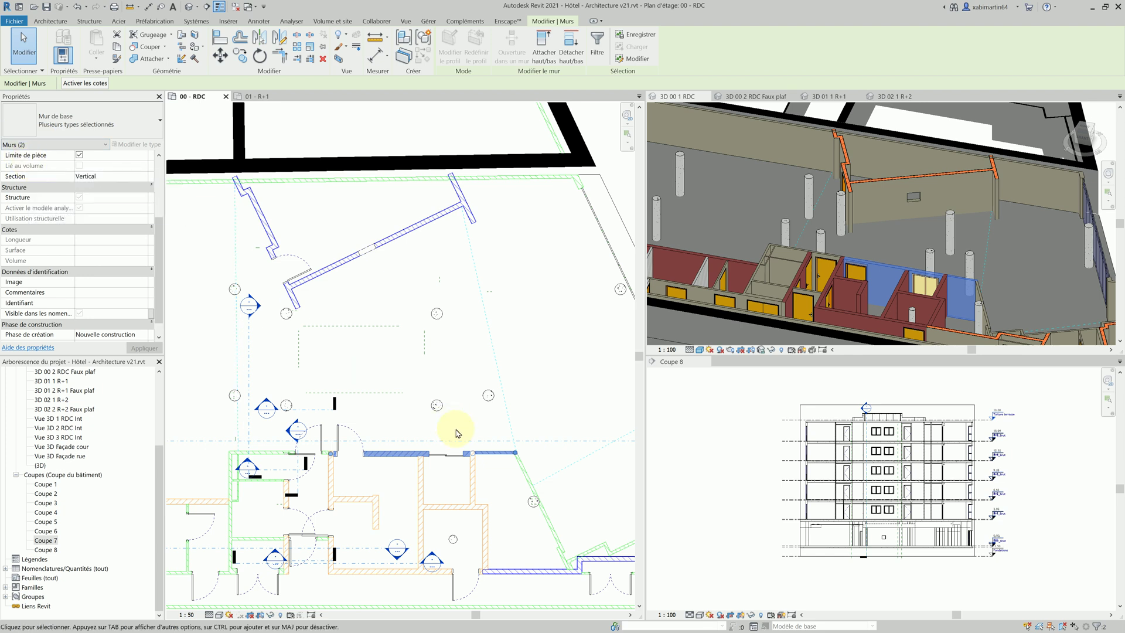
Add the slanted 100 mm partition and the closet's two other concrete walls to the current selection
{"action": "left_click", "coordinate": [528, 473], "text": "ctrl"}
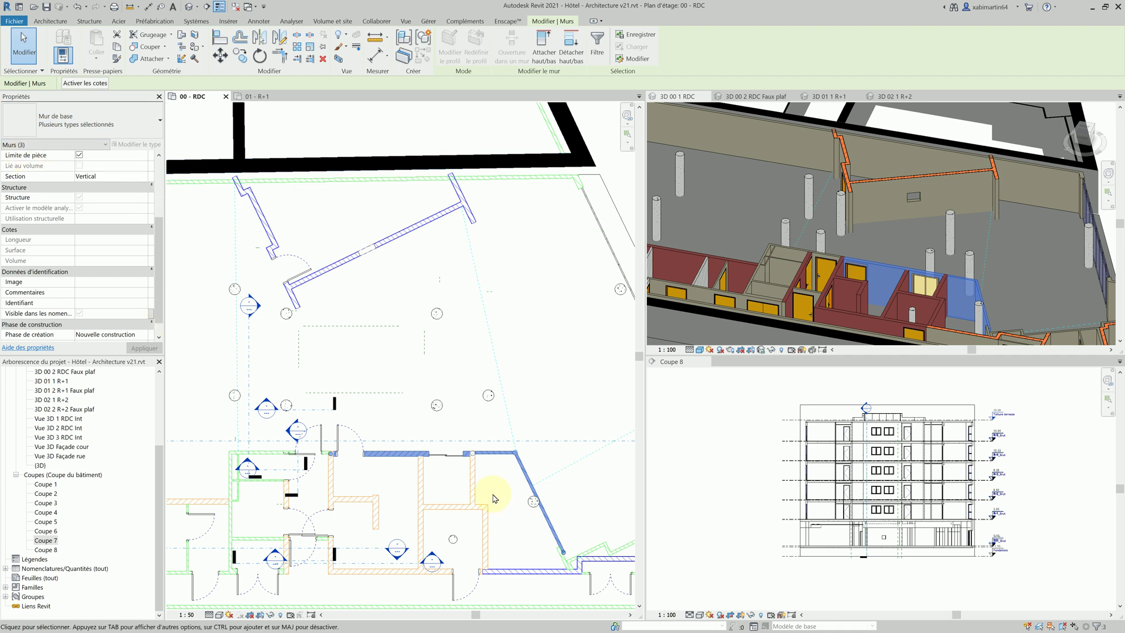
{"action": "left_click", "coordinate": [475, 493], "text": "ctrl"}
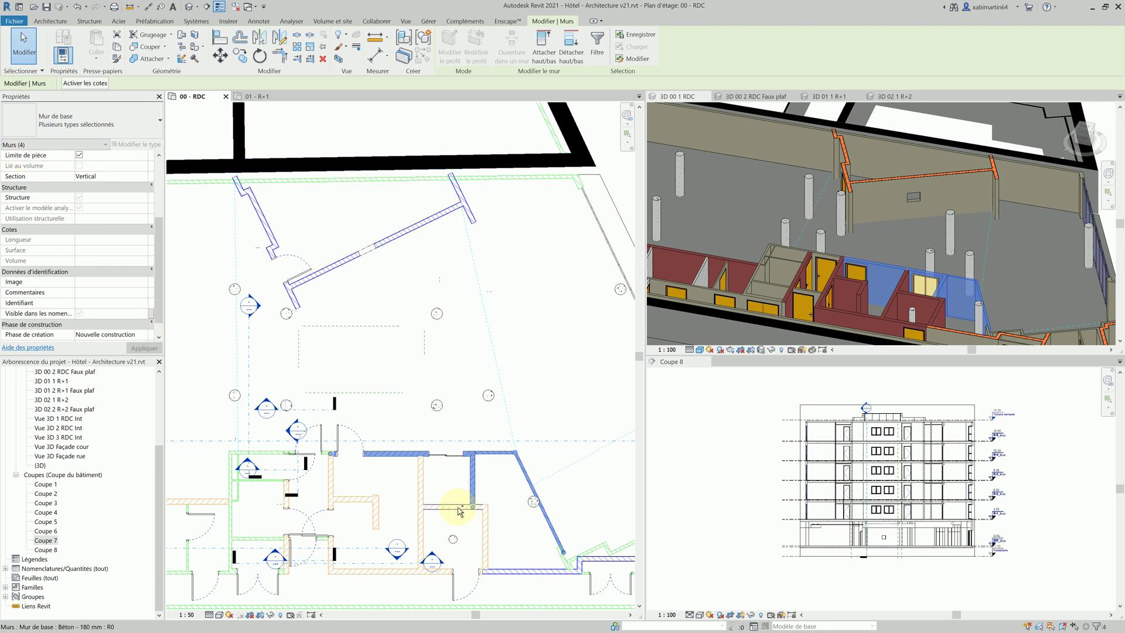
{"action": "left_click", "coordinate": [528, 500], "text": "ctrl"}
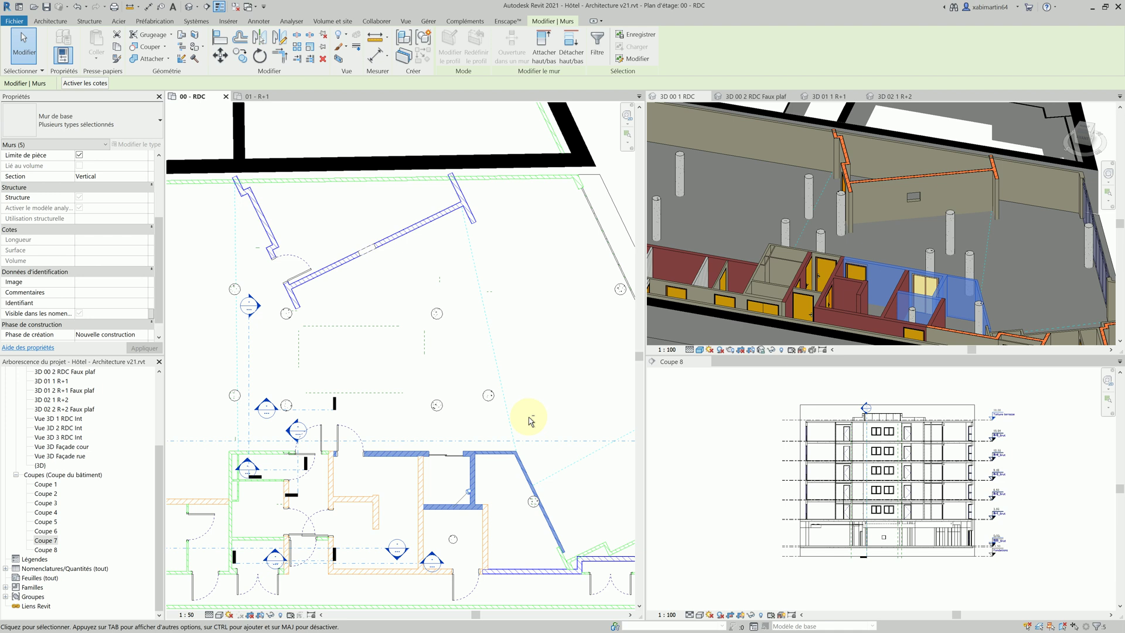
Remove the two 100 mm partitions from the selection, leaving only the concrete walls, and clear the selection
{"action": "left_click", "coordinate": [503, 459], "text": "shift"}
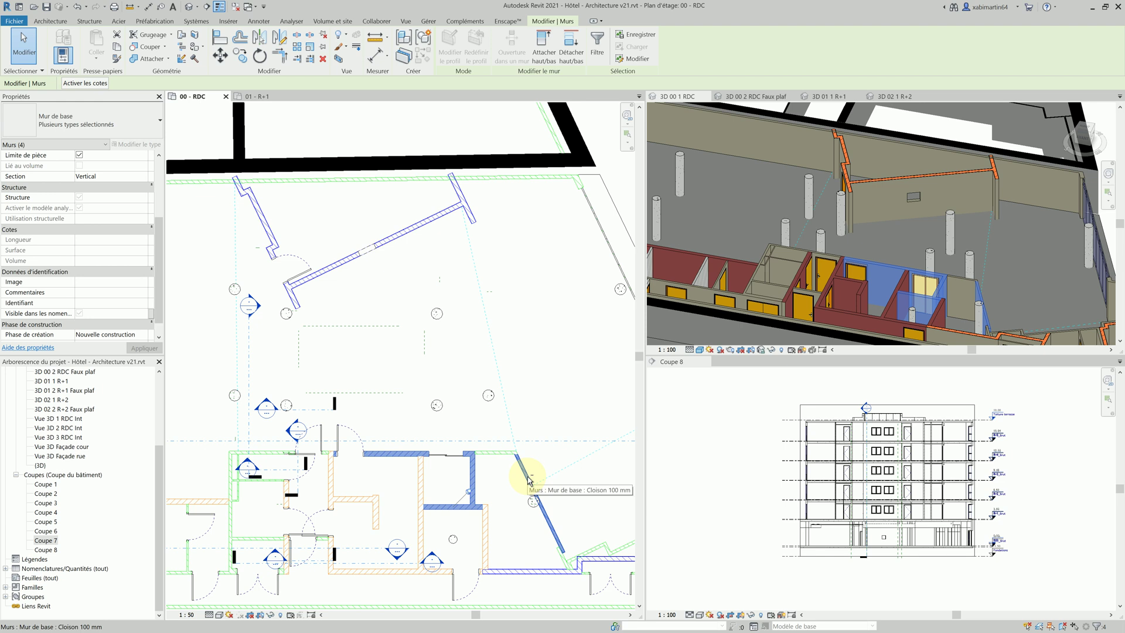
{"action": "left_click", "coordinate": [530, 482], "text": "shift"}
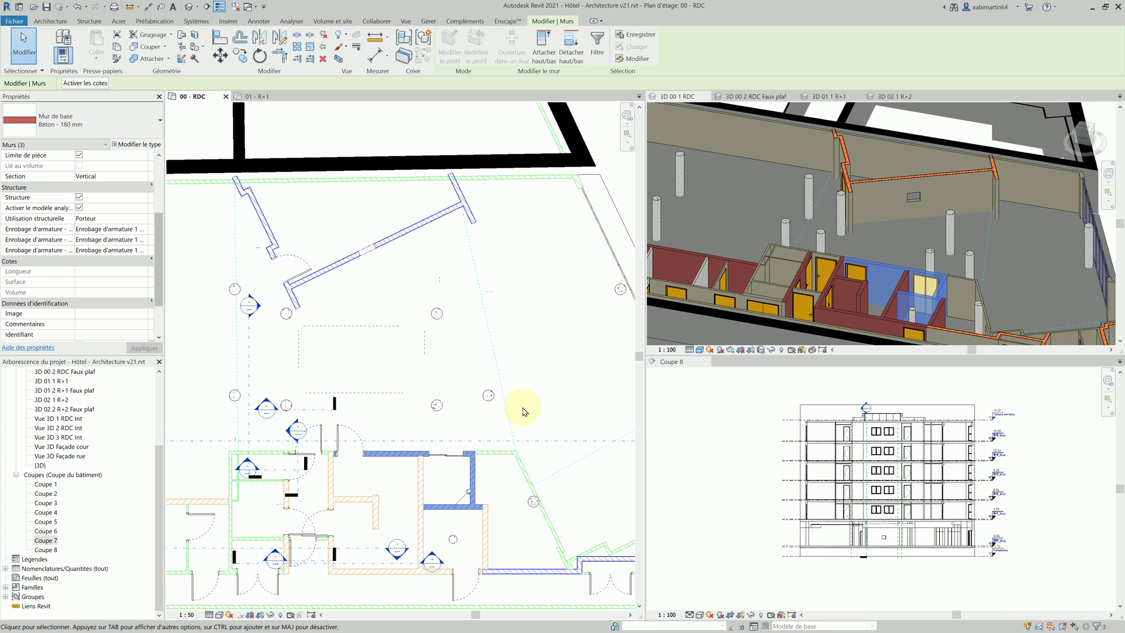
{"action": "left_click", "coordinate": [436, 420]}
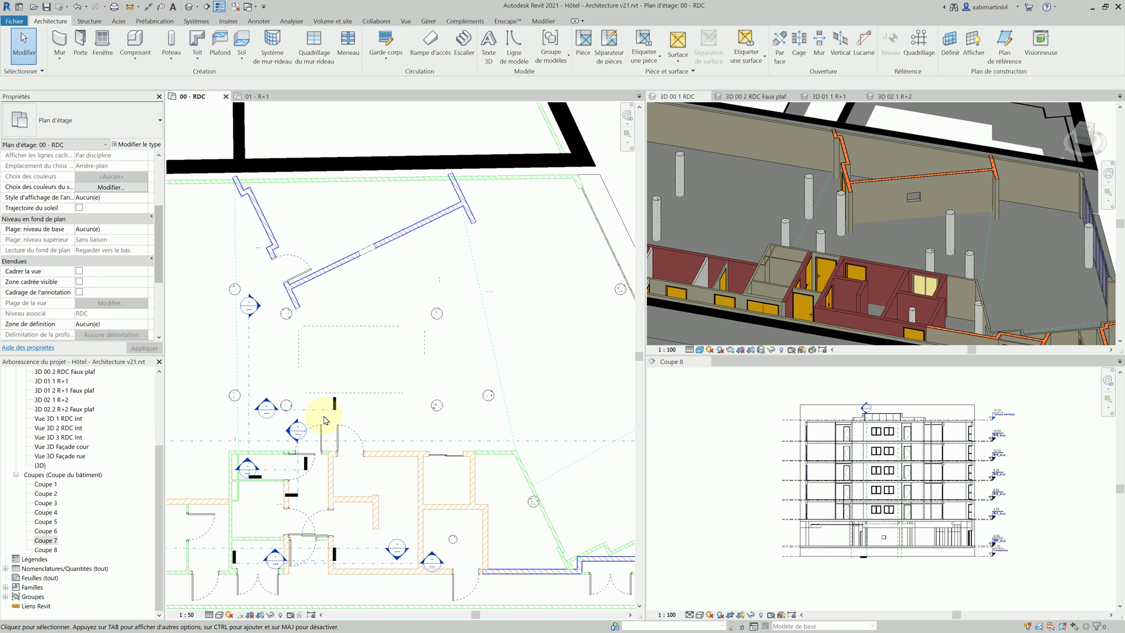
Select only the elements fully enclosed by a window around the upper part of the rooms, repeat it once, and clear the selection
{"action": "left_click_drag", "start_coordinate": [315, 417], "coordinate": [561, 528]}
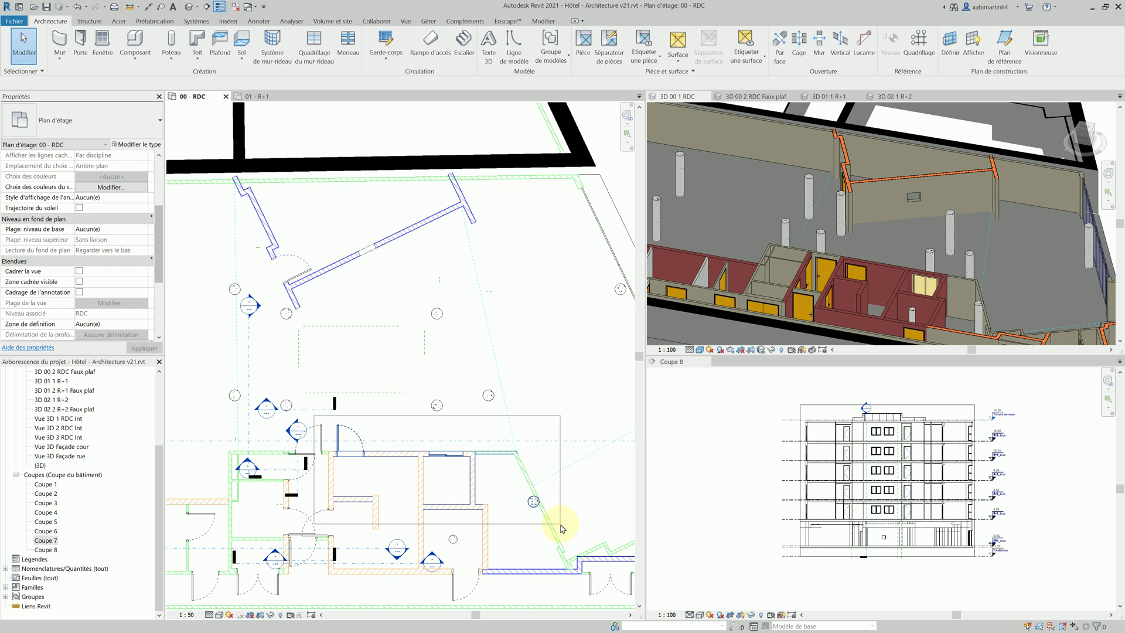
{"action": "left_click_drag", "start_coordinate": [560, 528], "coordinate": [559, 526]}
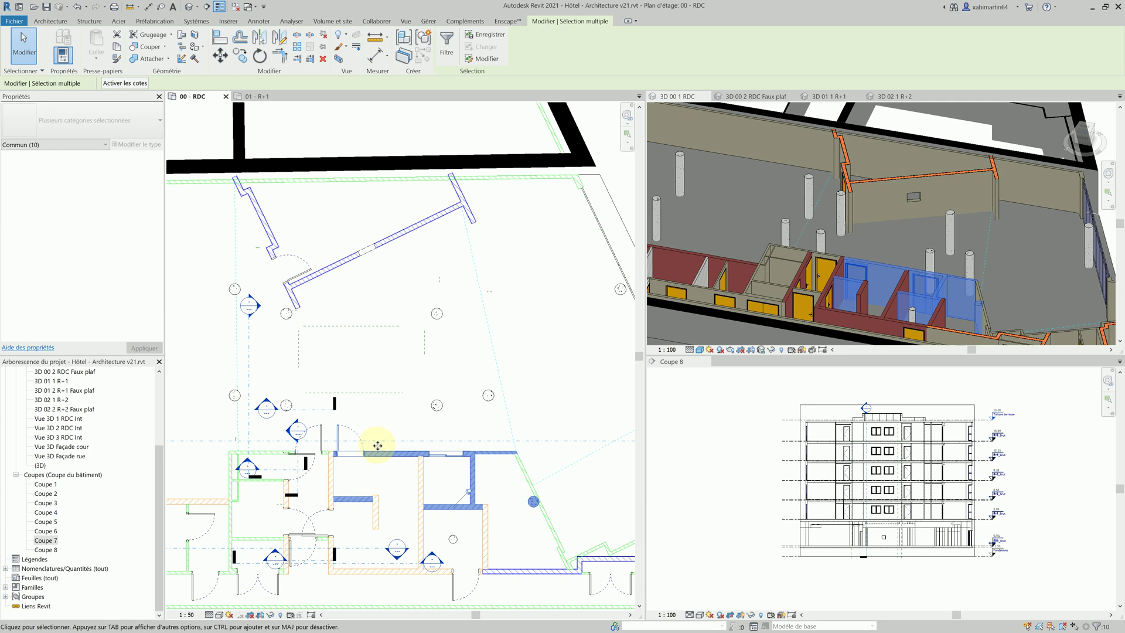
{"action": "left_click", "coordinate": [460, 422]}
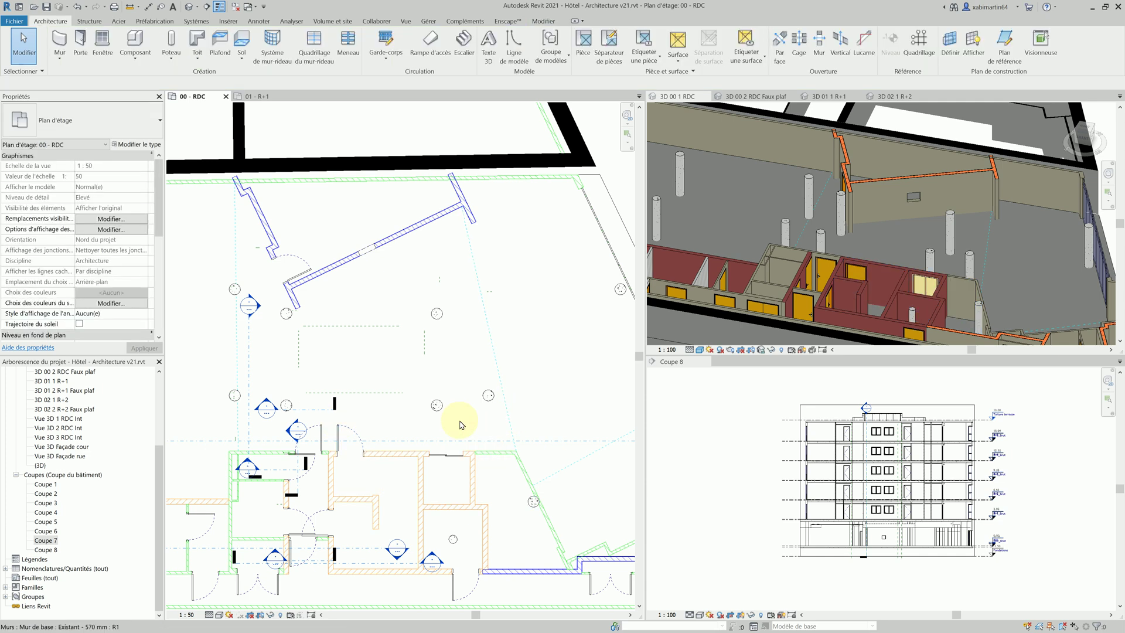
{"action": "left_click_drag", "start_coordinate": [325, 419], "coordinate": [545, 520]}
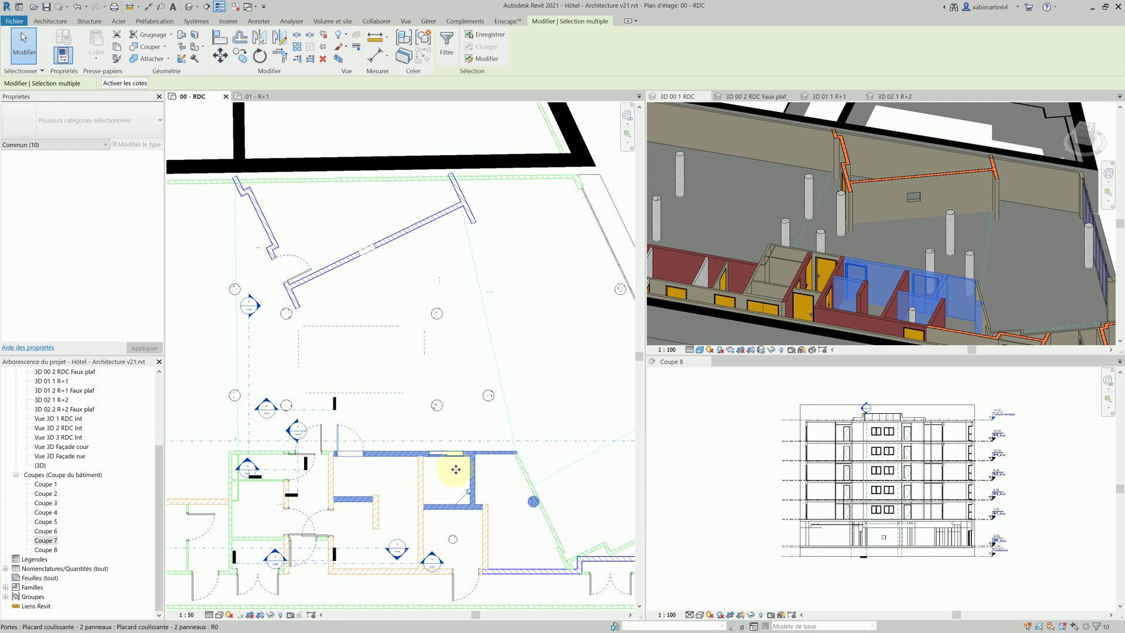
{"action": "left_click", "coordinate": [520, 390]}
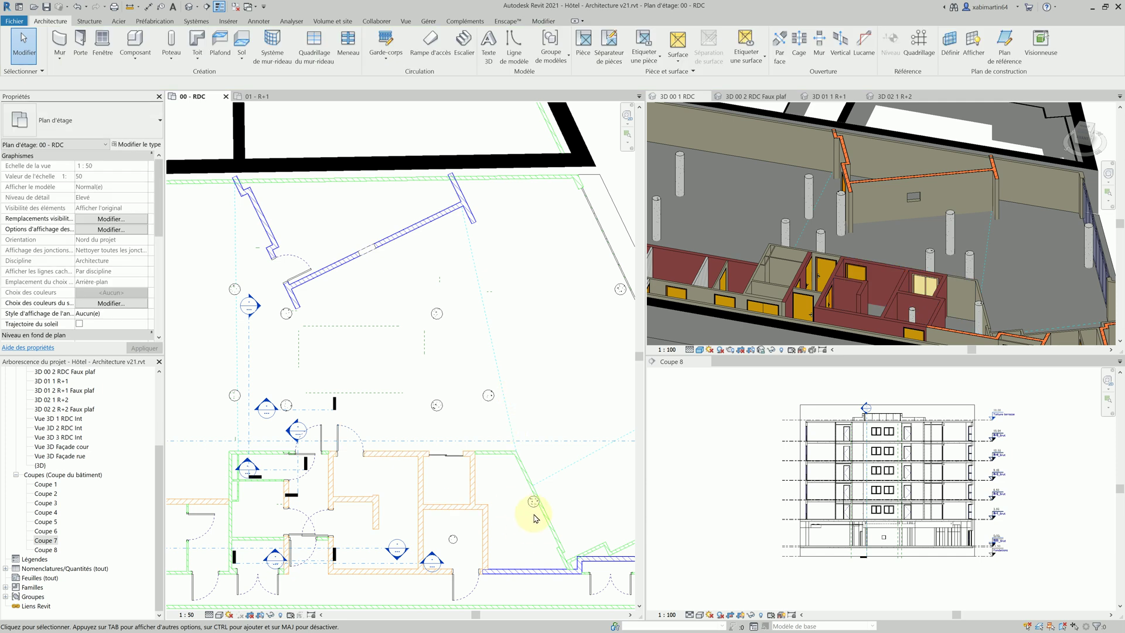
Select everything touched by a crossing window over the same rooms, check the selected categories, and clear the selection
{"action": "left_click_drag", "start_coordinate": [534, 514], "coordinate": [328, 426]}
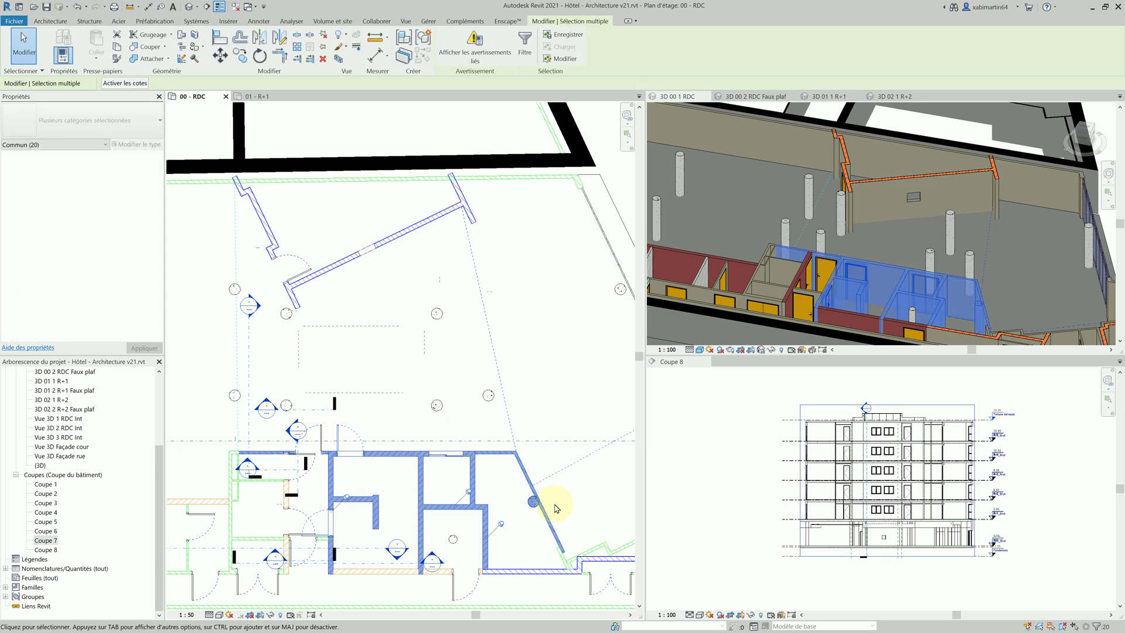
{"action": "left_click", "coordinate": [21, 138]}
{"action": "left_click", "coordinate": [26, 167]}
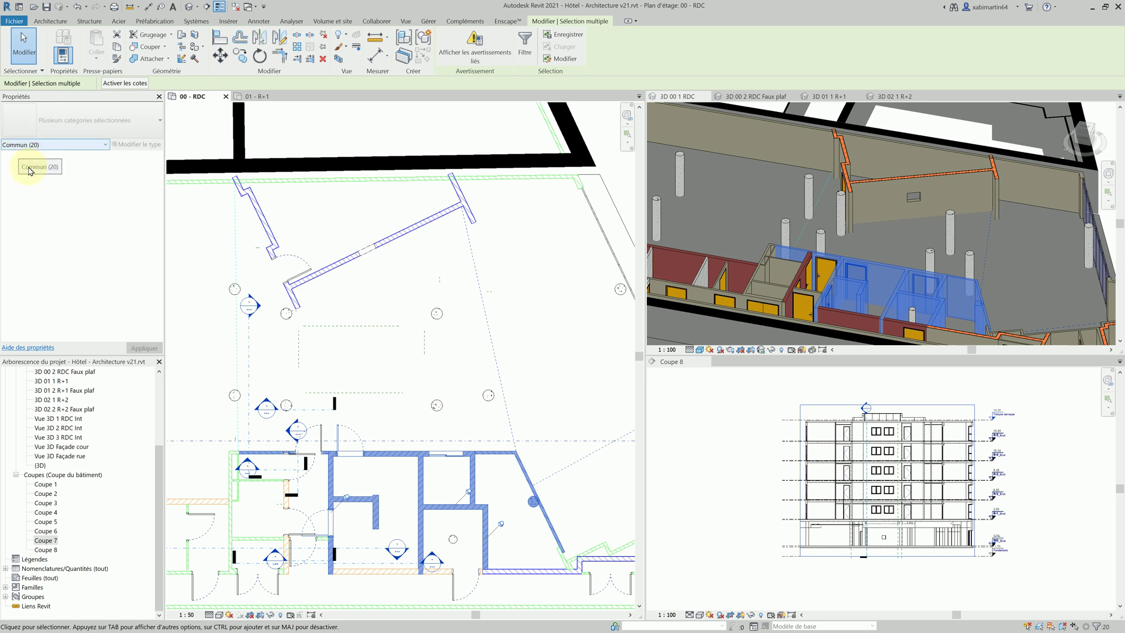
{"action": "left_click", "coordinate": [414, 449]}
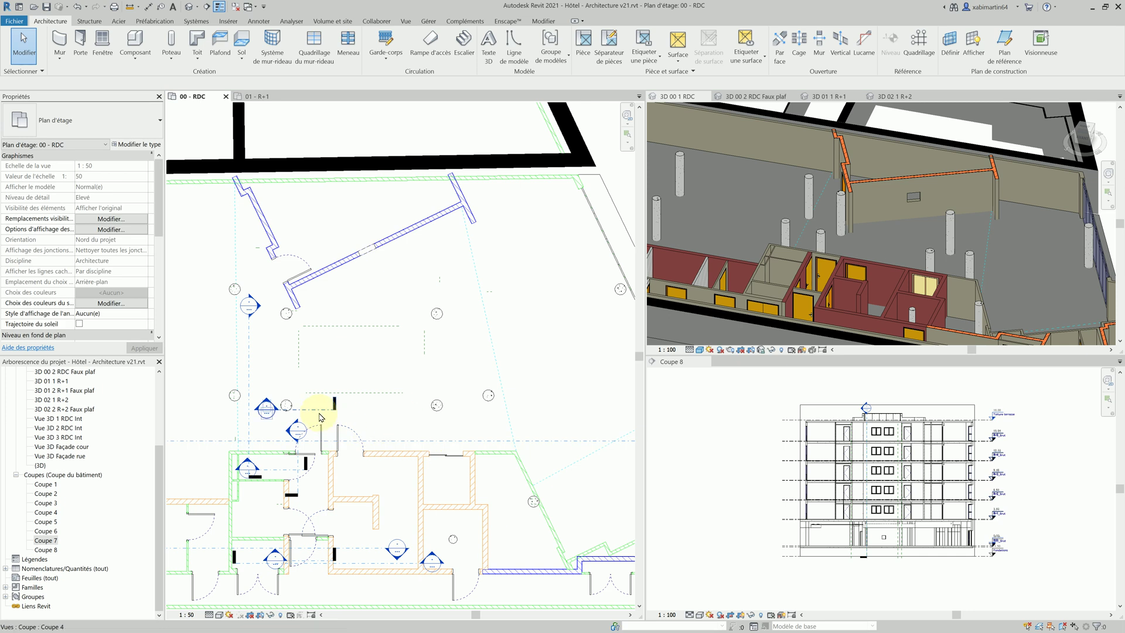
Compare an enclosing window with a crossing window along the rooms' upper walls, clearing the selection after each
{"action": "left_click_drag", "start_coordinate": [311, 417], "coordinate": [539, 486]}
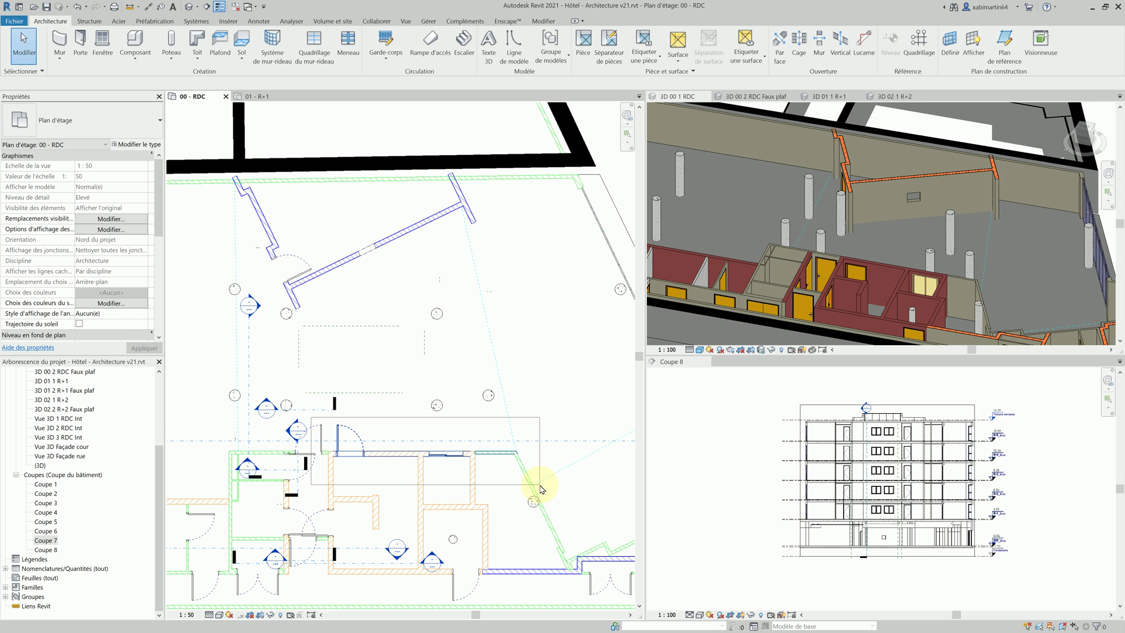
{"action": "left_click_drag", "start_coordinate": [542, 488], "coordinate": [539, 485]}
{"action": "key", "text": "Escape"}
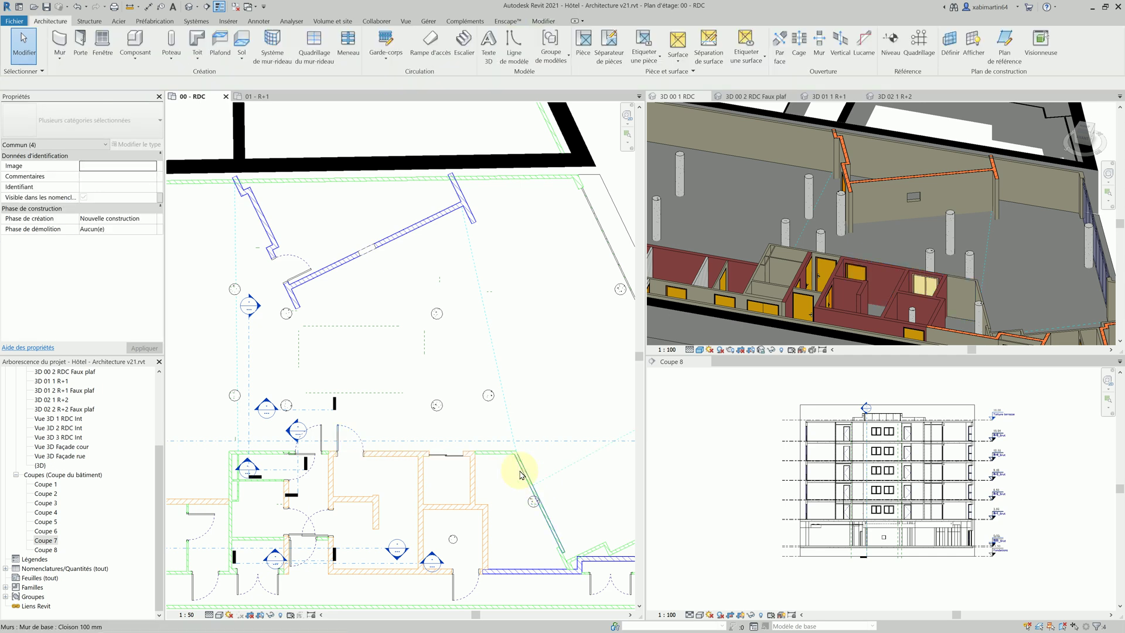
{"action": "left_click_drag", "start_coordinate": [533, 471], "coordinate": [345, 436]}
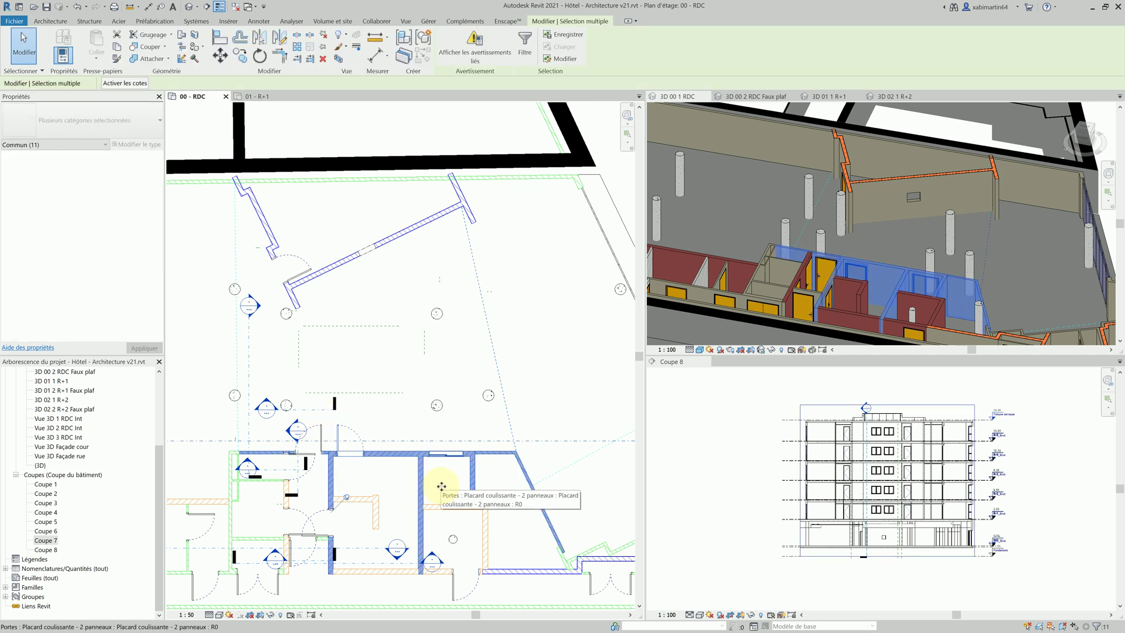
{"action": "key", "text": "Escape"}
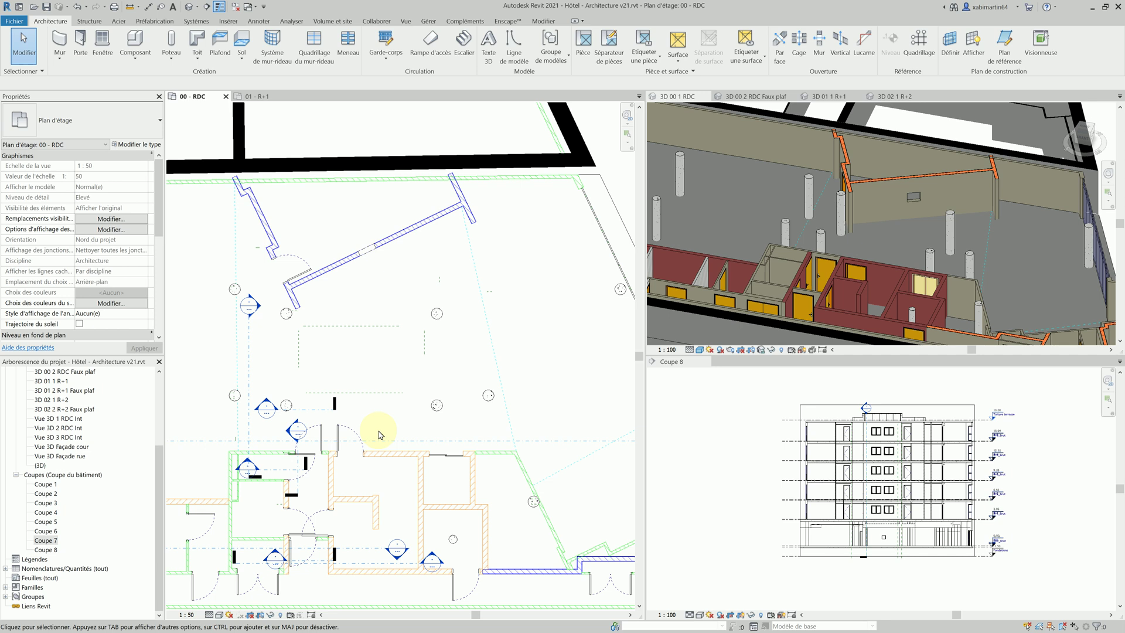
Select everything on the ground floor plan with one selection window drawn around the whole building
{"action": "scroll", "coordinate": [378, 433], "scroll_direction": "down", "scroll_amount": 1}
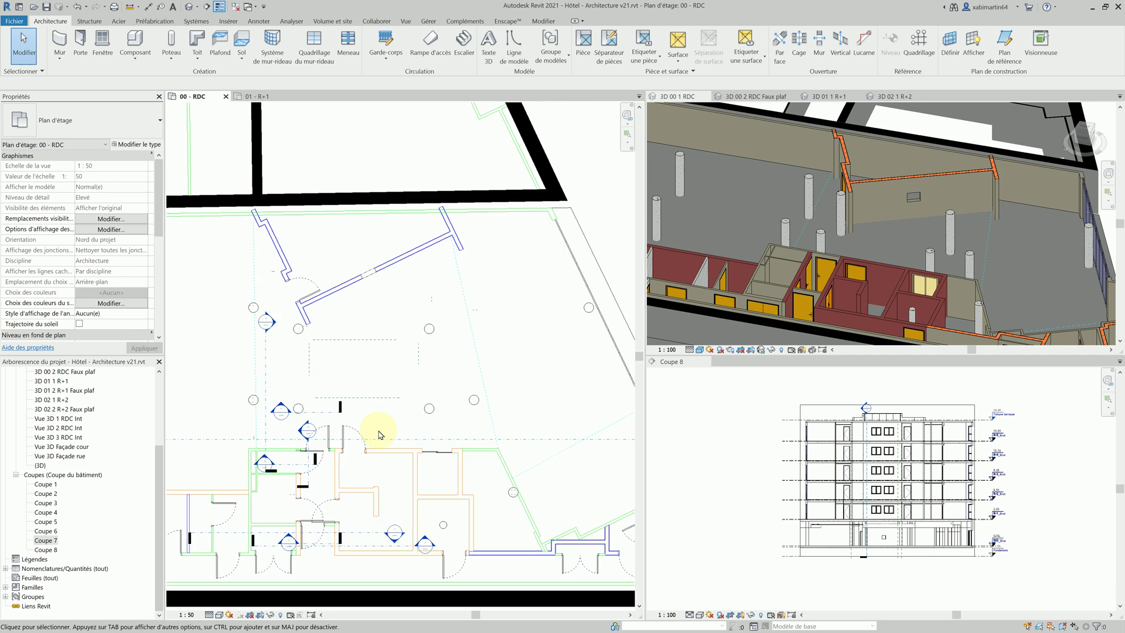
{"action": "scroll", "coordinate": [384, 410], "scroll_direction": "down", "scroll_amount": 2}
{"action": "scroll", "coordinate": [448, 407], "scroll_direction": "down", "scroll_amount": 4}
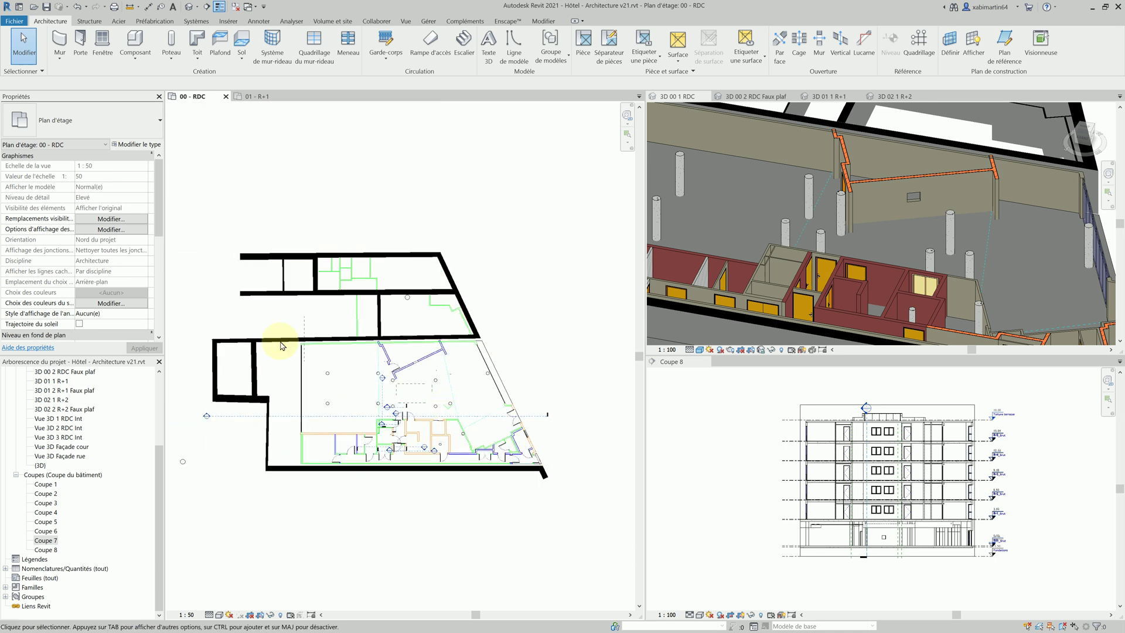
{"action": "left_click_drag", "start_coordinate": [190, 232], "coordinate": [557, 495]}
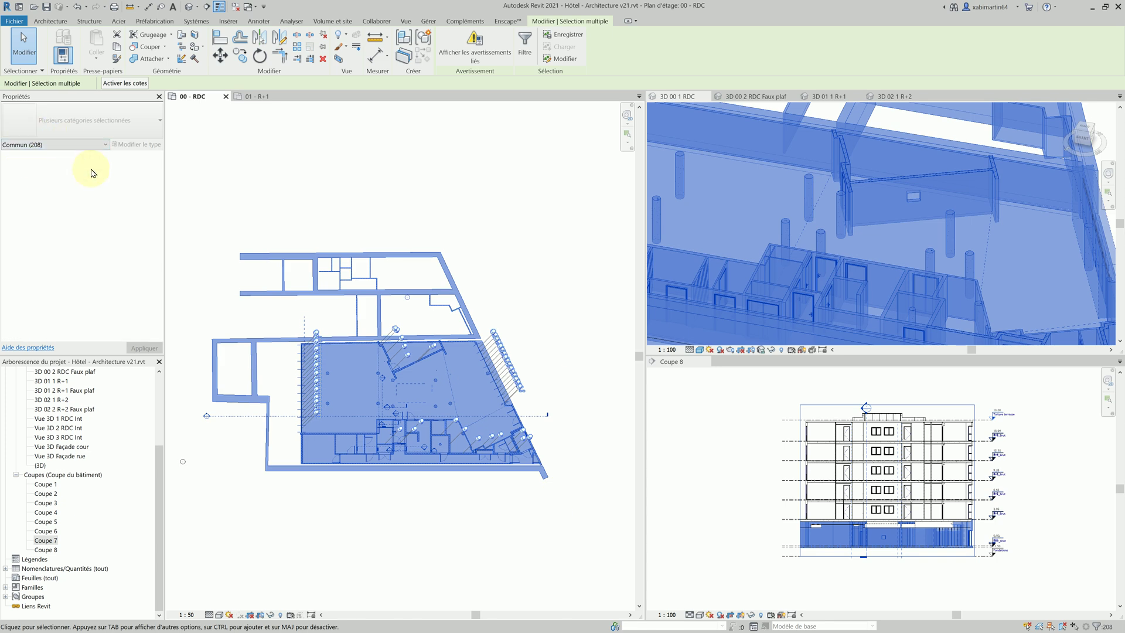
Filter the selection by category so that only the doors (Portes) are kept
{"action": "left_click", "coordinate": [529, 54]}
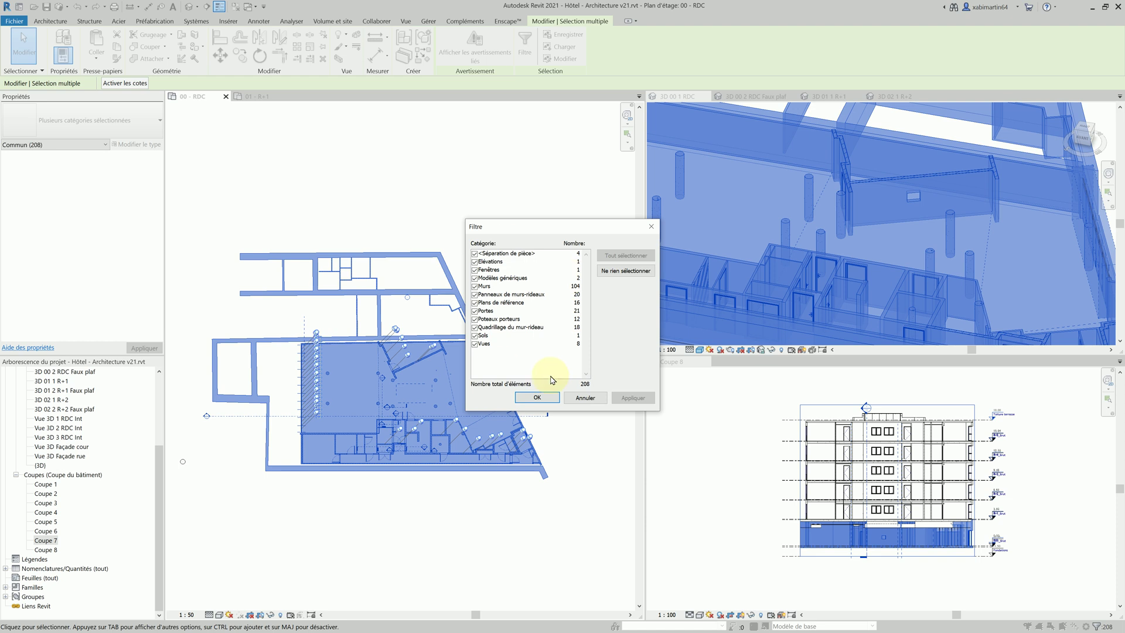
{"action": "left_click", "coordinate": [622, 272]}
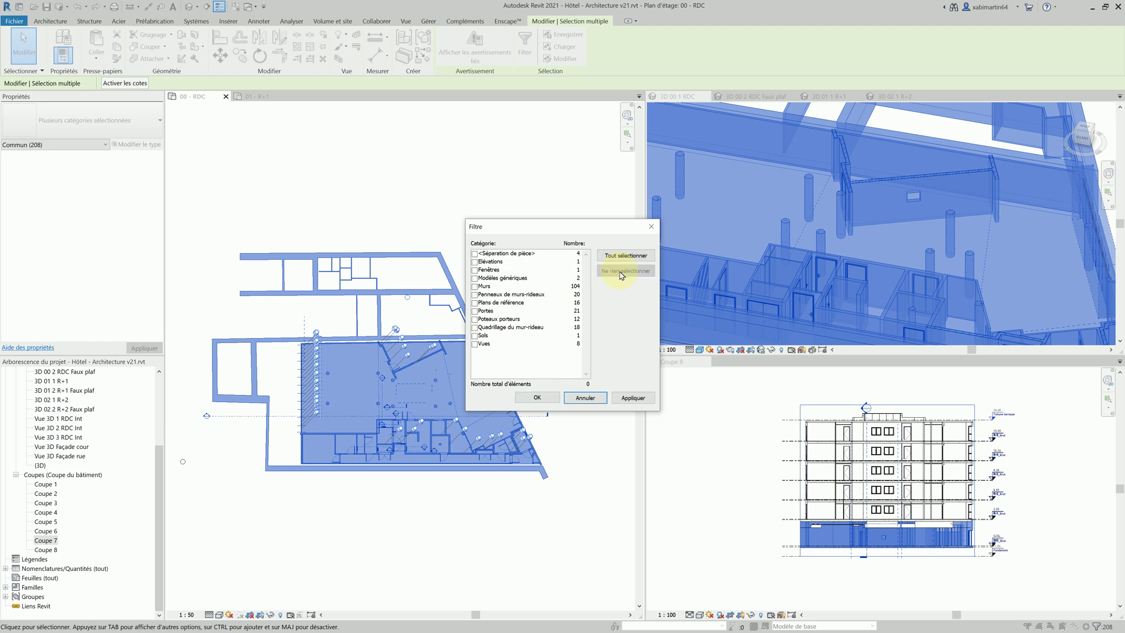
{"action": "left_click", "coordinate": [480, 312]}
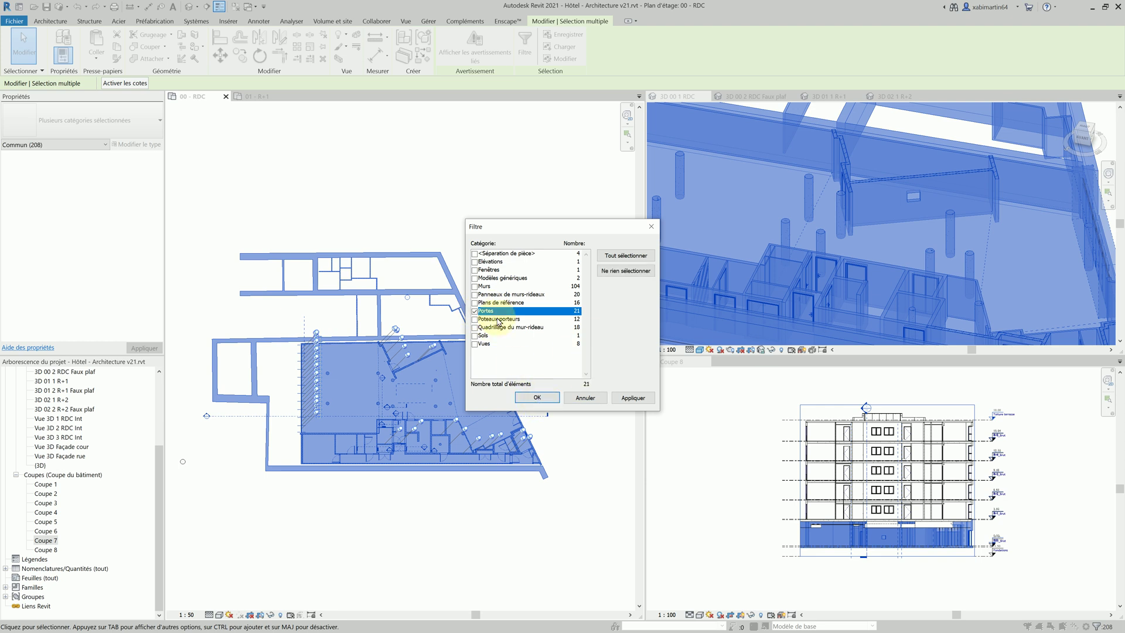
{"action": "left_click", "coordinate": [542, 402]}
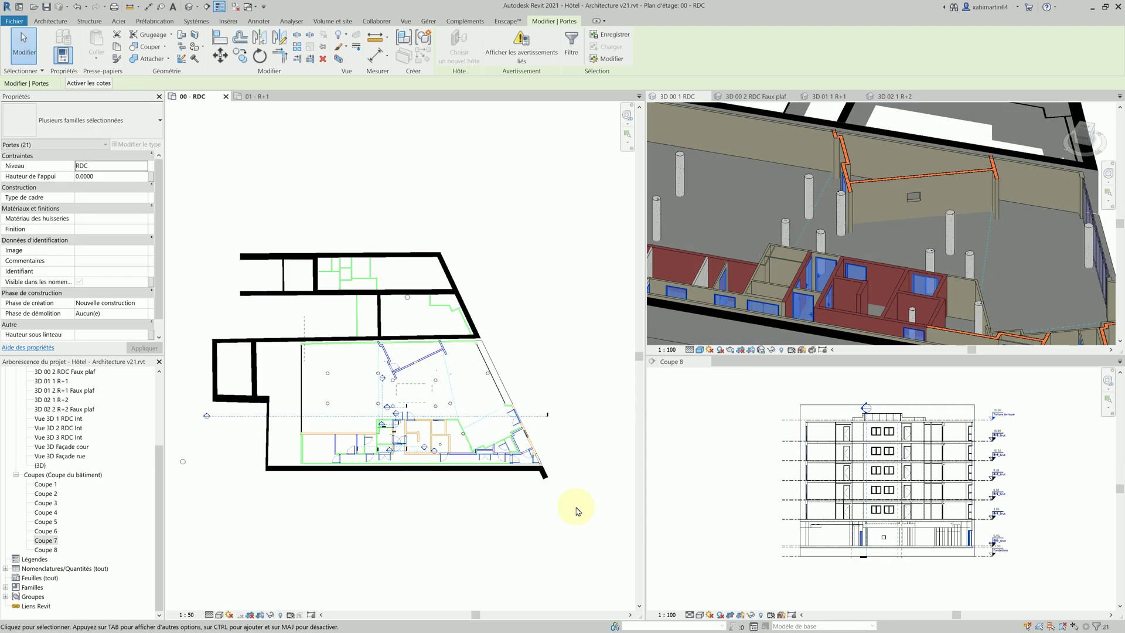
Check the selected doors in the plan and 3D view, and remove the sliding door in the rooms' upper wall from the selection
{"action": "scroll", "coordinate": [400, 486], "scroll_direction": "up", "scroll_amount": 2}
{"action": "scroll", "coordinate": [400, 486], "scroll_direction": "up", "scroll_amount": 2}
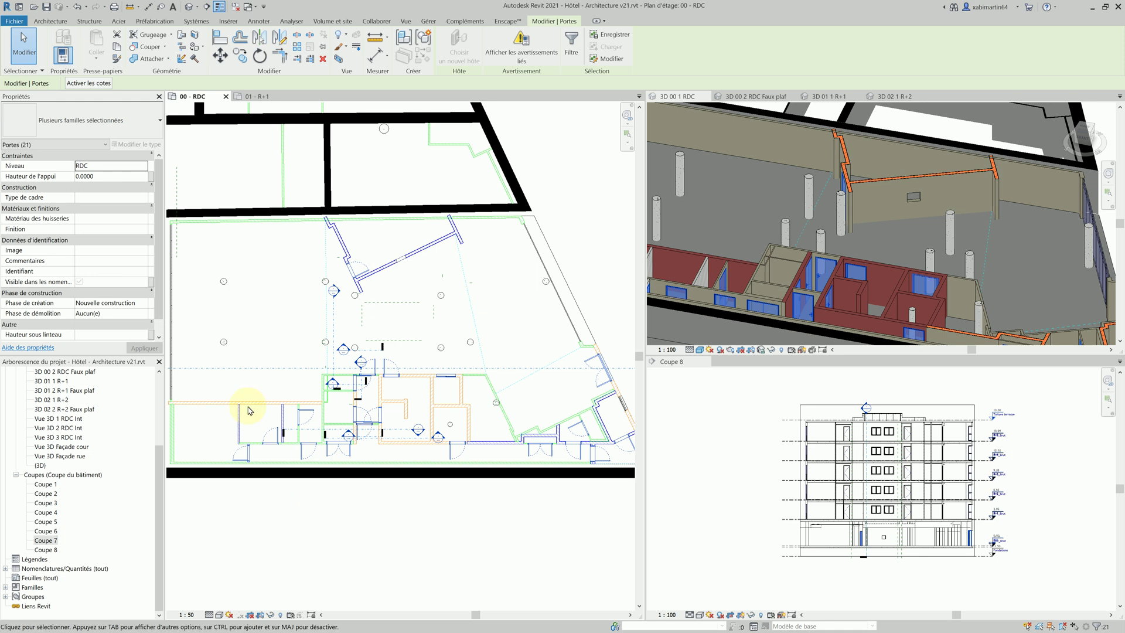
{"action": "scroll", "coordinate": [958, 180], "scroll_direction": "down", "scroll_amount": 2}
{"action": "scroll", "coordinate": [958, 180], "scroll_direction": "down", "scroll_amount": 2}
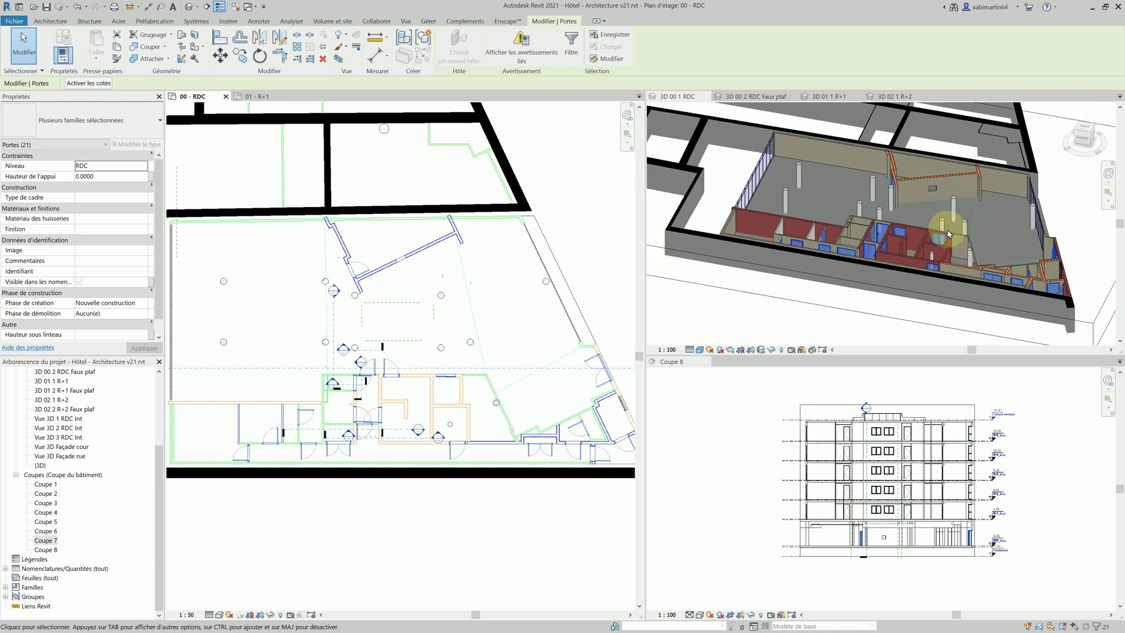
{"action": "scroll", "coordinate": [1003, 296], "scroll_direction": "up", "scroll_amount": 2}
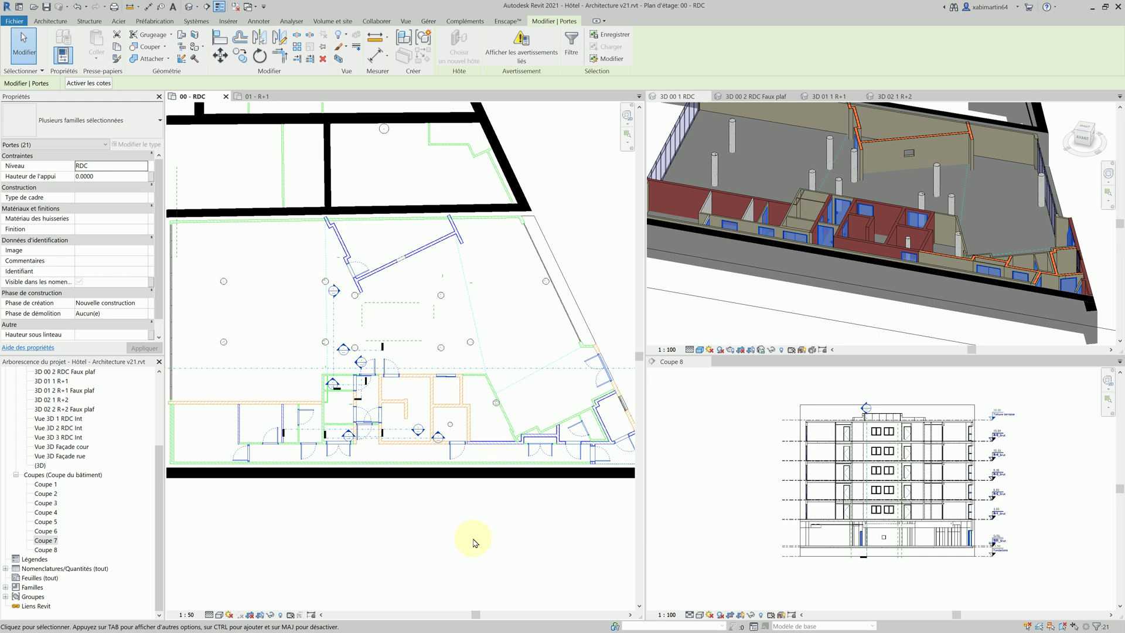
{"action": "scroll", "coordinate": [474, 541], "scroll_direction": "down", "scroll_amount": 1}
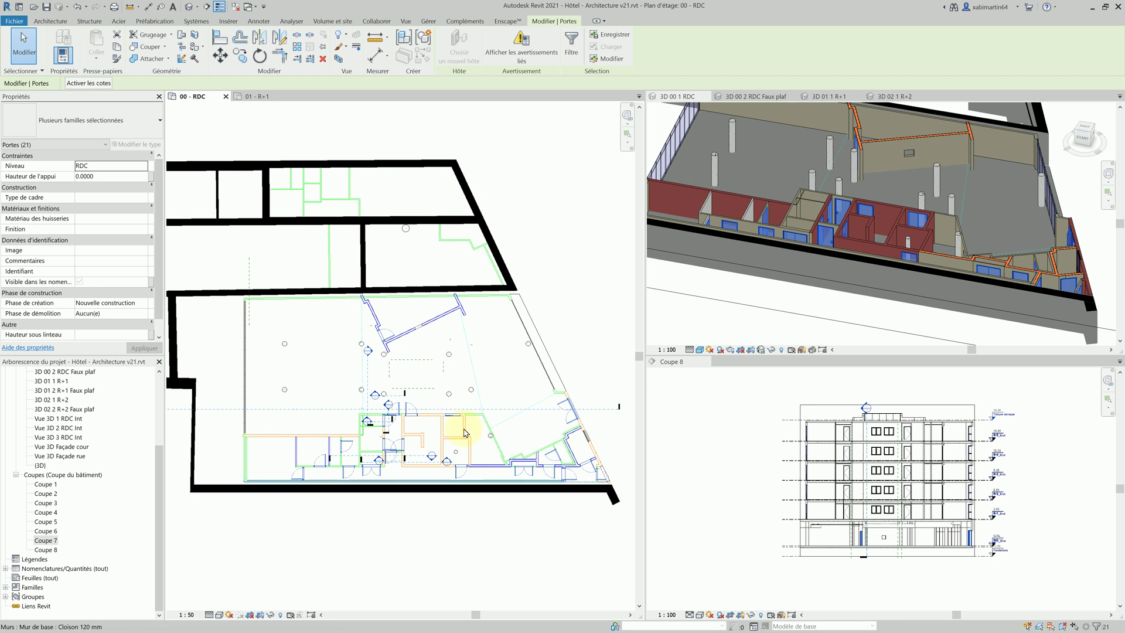
{"action": "scroll", "coordinate": [464, 428], "scroll_direction": "up", "scroll_amount": 1}
{"action": "scroll", "coordinate": [464, 429], "scroll_direction": "up", "scroll_amount": 2}
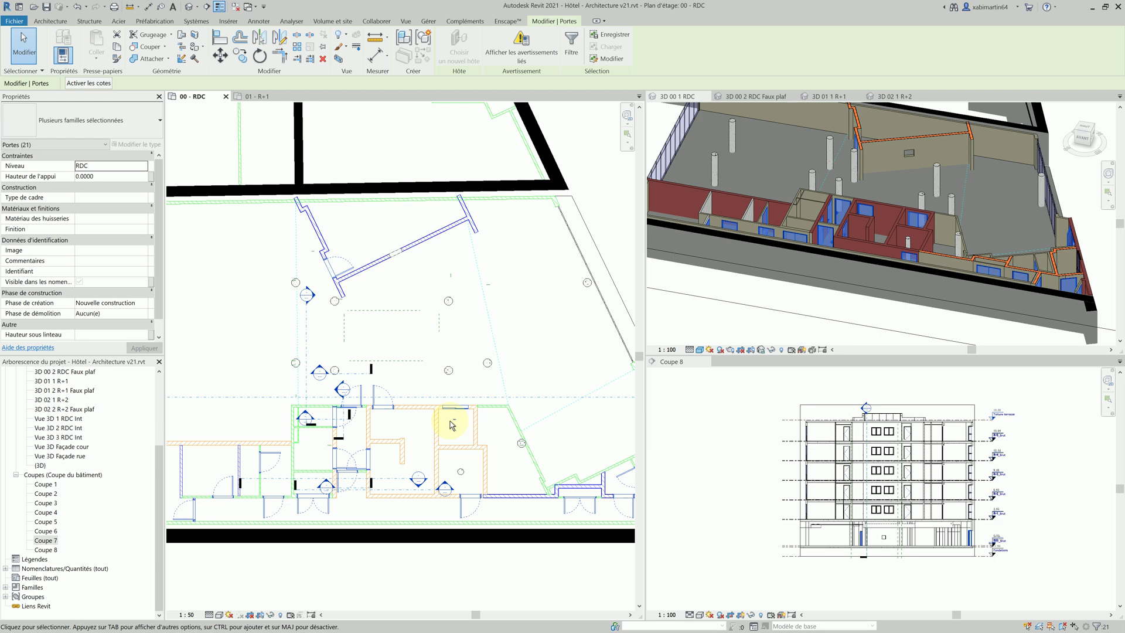
{"action": "left_click", "coordinate": [456, 413], "text": "shift"}
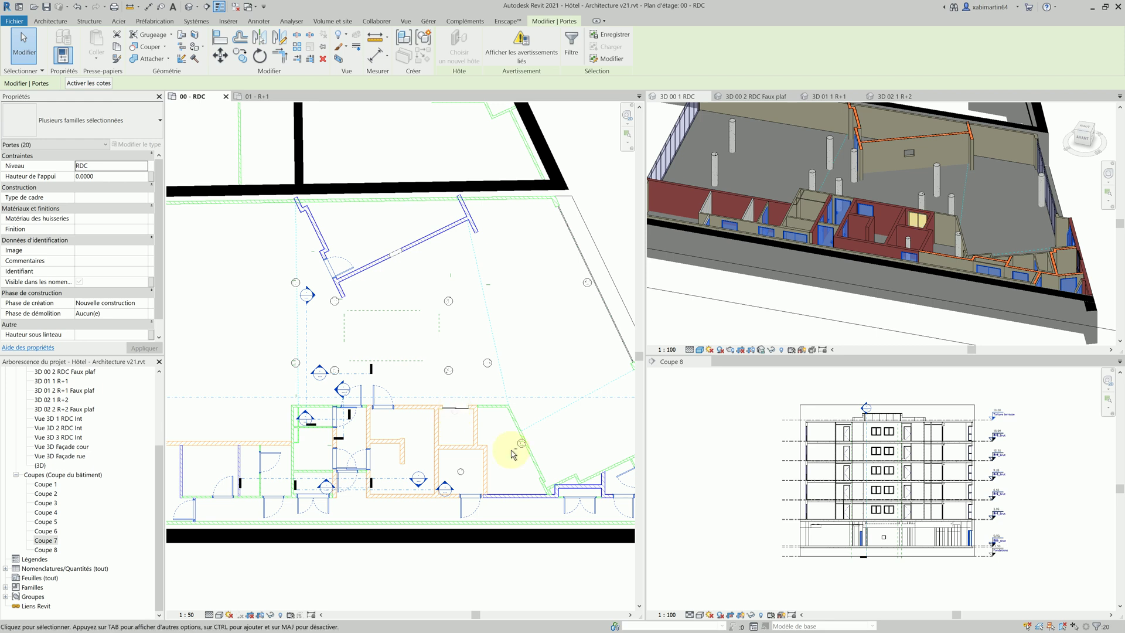